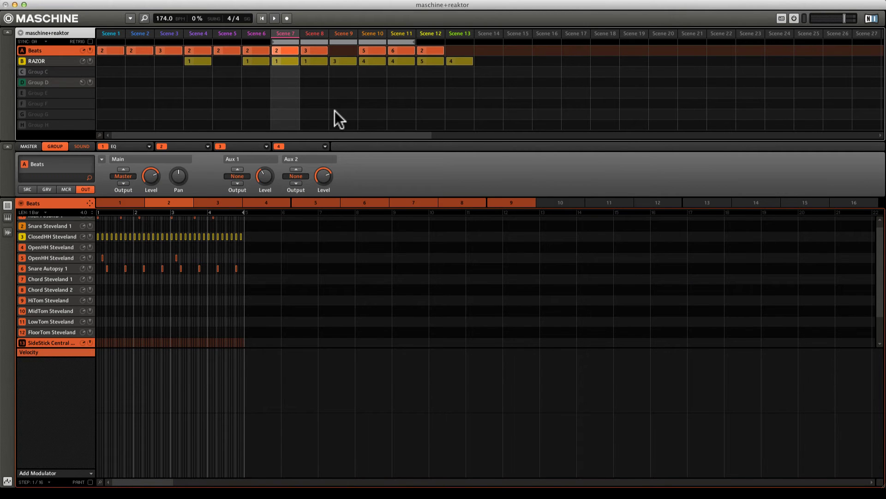
- Play and stop the project, then select the RAZOR group to show its Razor synth
key("space")
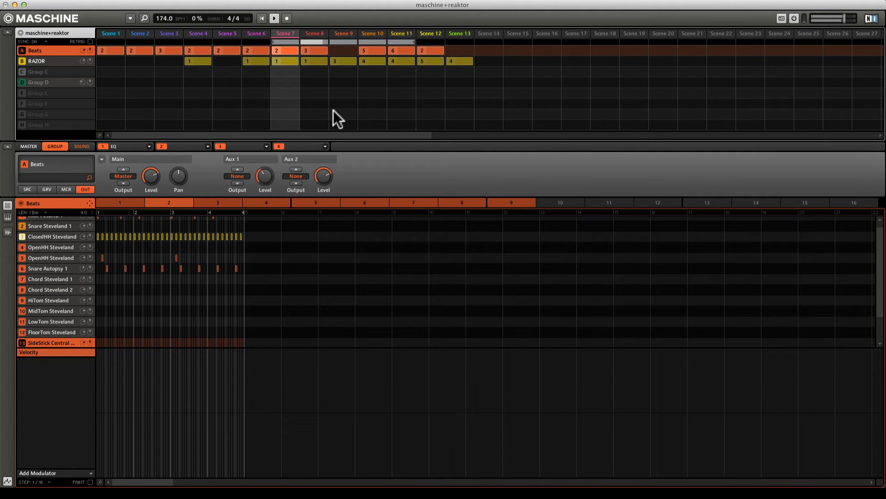
key("space")
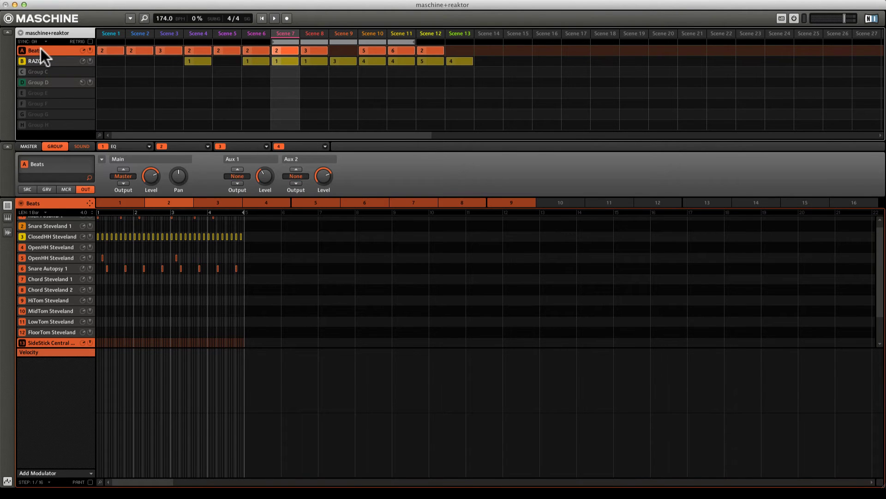
scroll(46, 230, "up", 1)
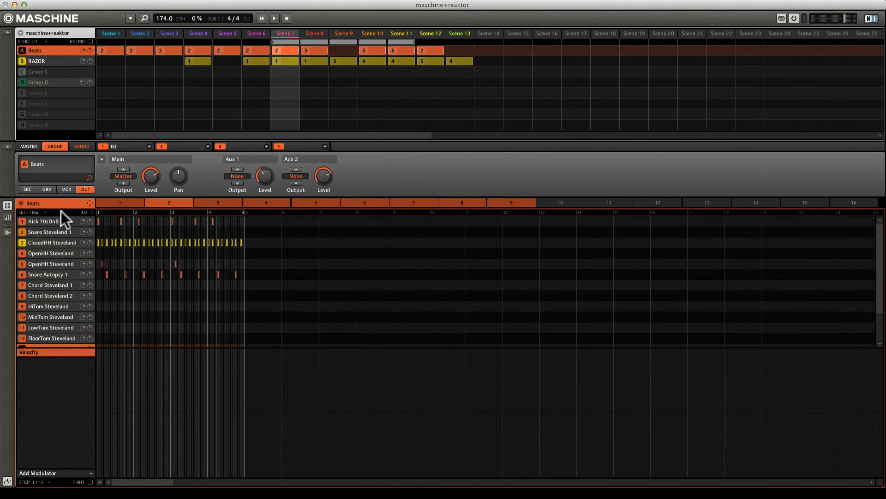
left_click(62, 62)
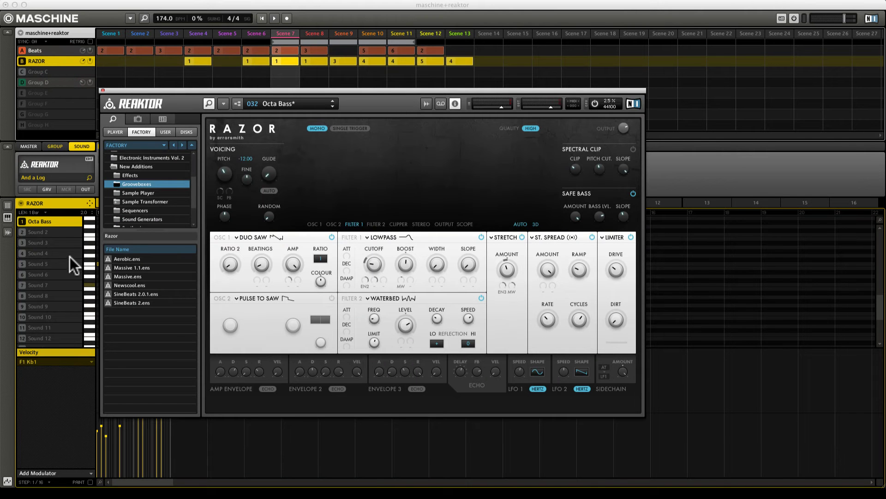
double_click(42, 71)
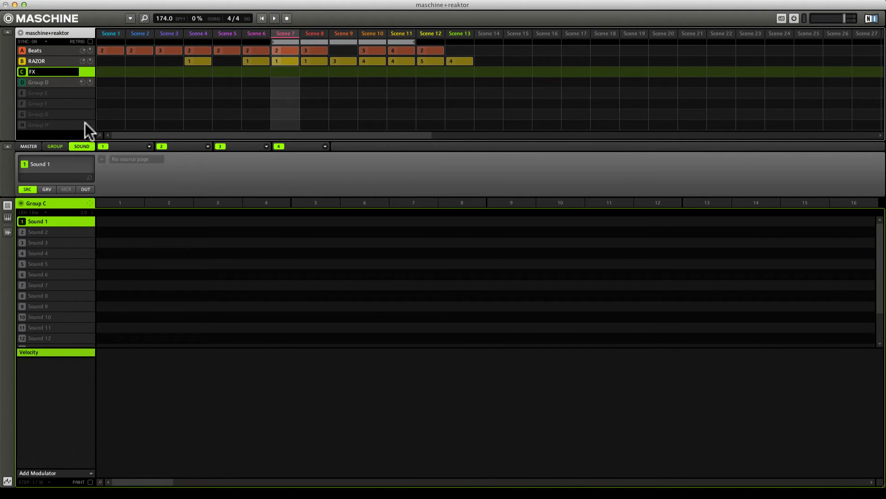
- Name Group C 'FX' and load an Input module into its first sound's first slot
left_click(124, 145)
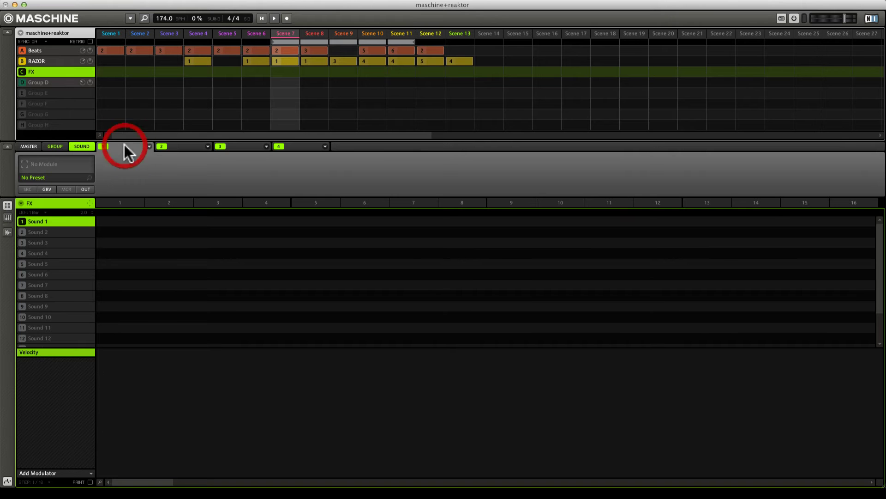
left_click(148, 146)
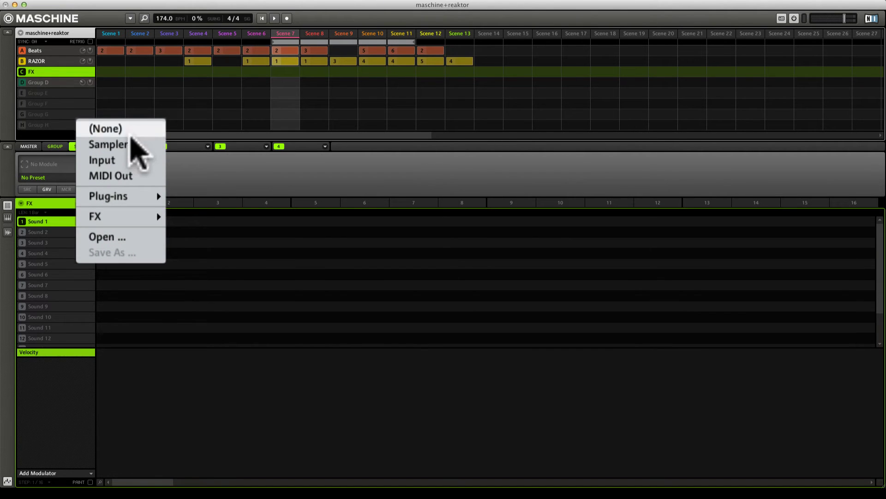
left_click(122, 162)
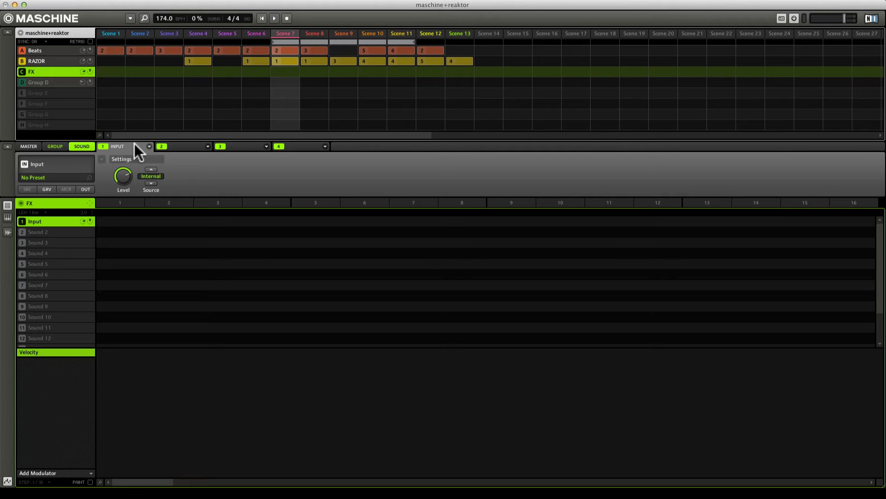
- Load Reaktor5 FX into the Input sound's second slot and copy the sound to the next pad
left_click(187, 147)
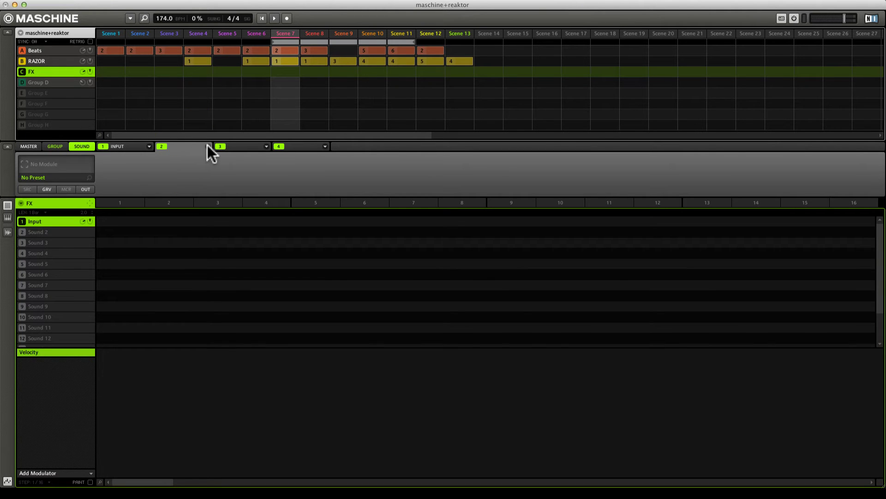
left_click(207, 146)
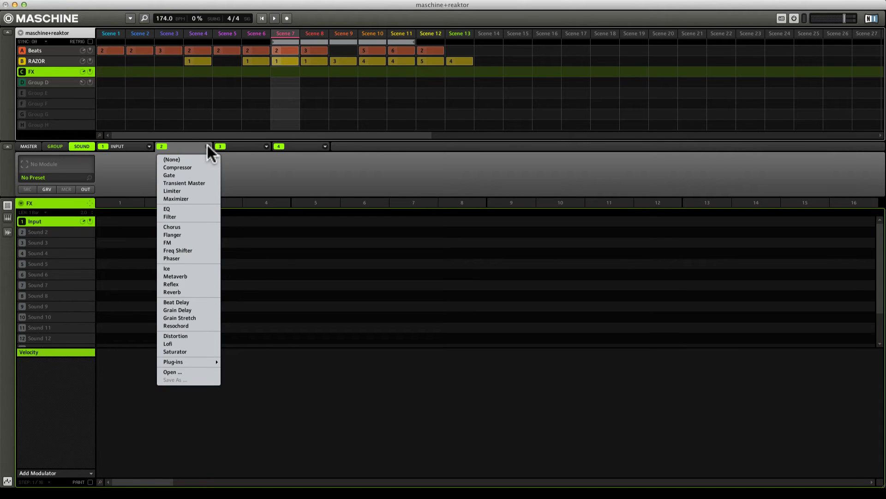
mouse_move(171, 360)
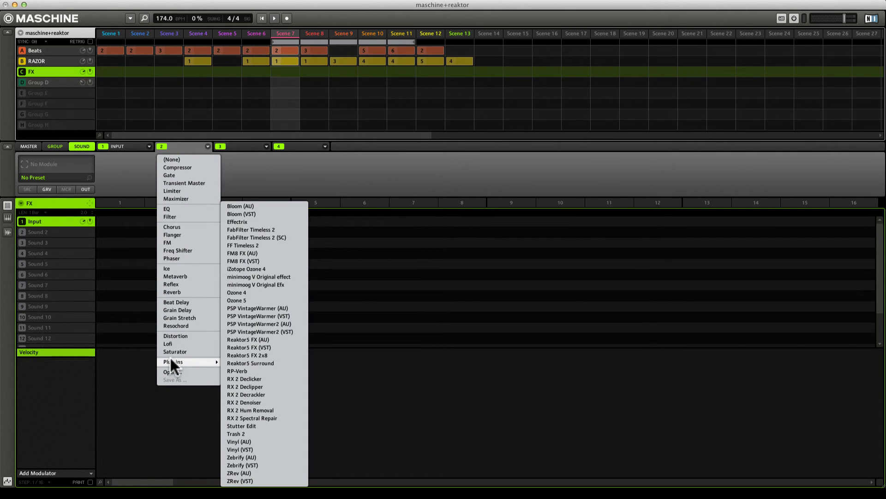
left_click(230, 346)
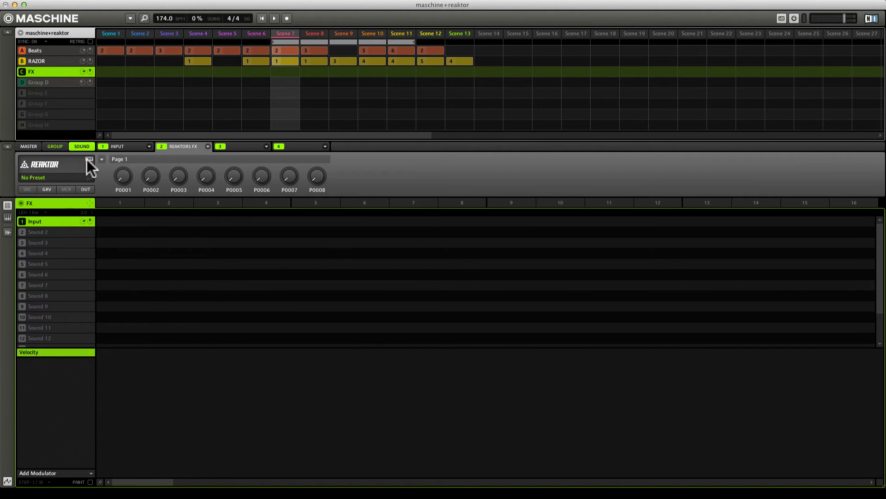
left_click(89, 160)
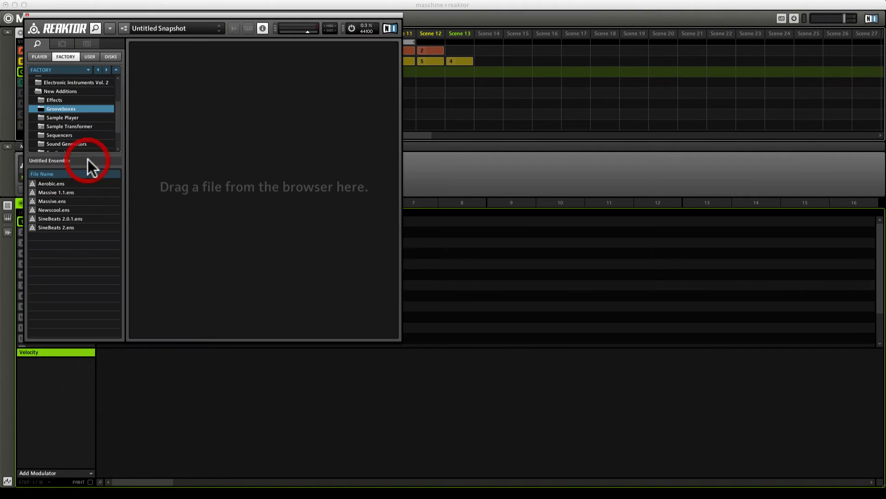
left_click(27, 12)
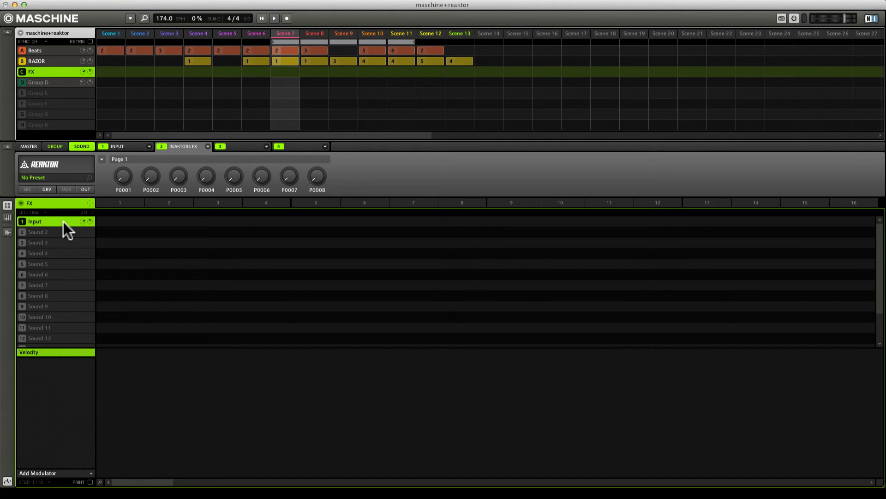
left_click_drag(63, 220, 56, 250)
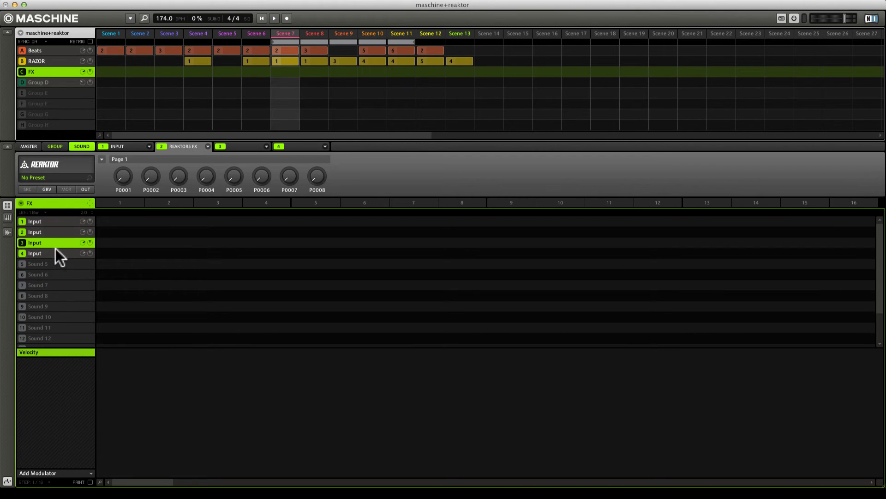
- Select the first of the FX group's four Input sounds
left_click(57, 221)
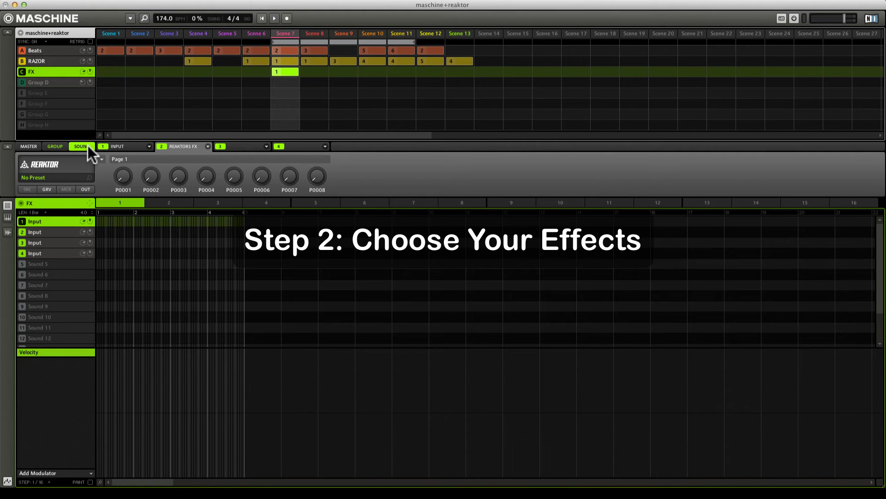
- Open the first Input sound's Reaktor editor and move its window into view
left_click(54, 146)
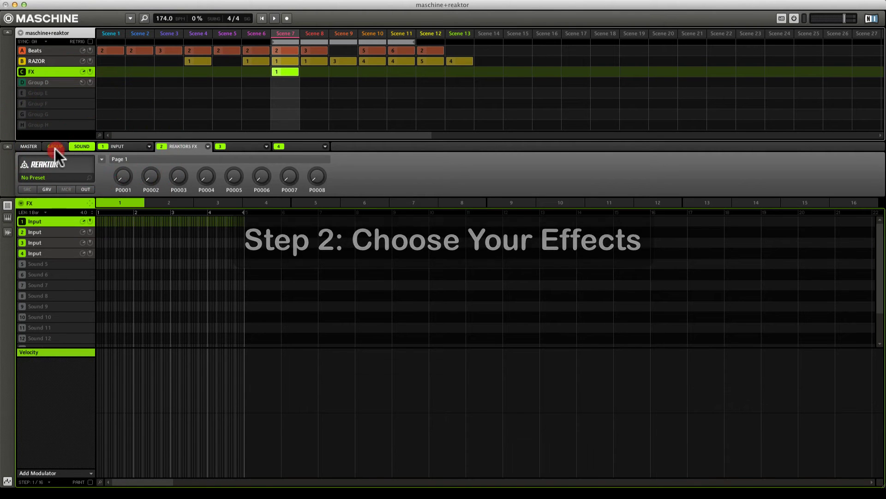
left_click(80, 146)
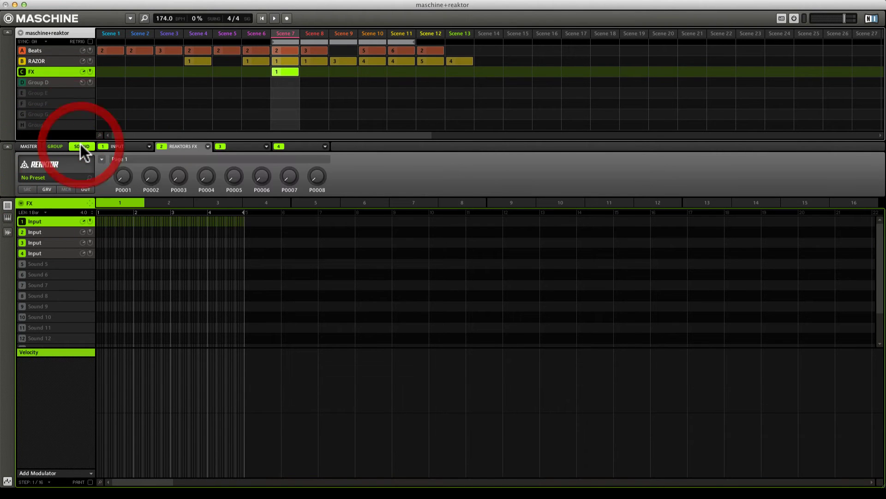
left_click(52, 232)
left_click(53, 224)
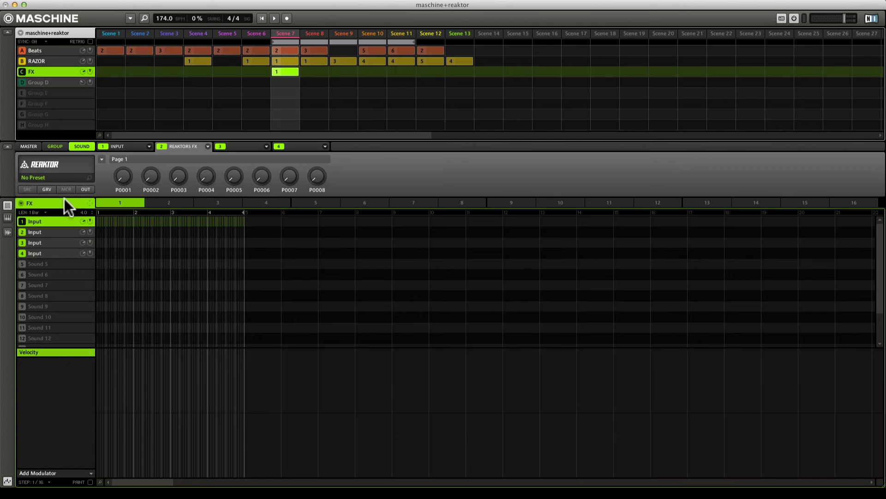
mouse_move(24, 162)
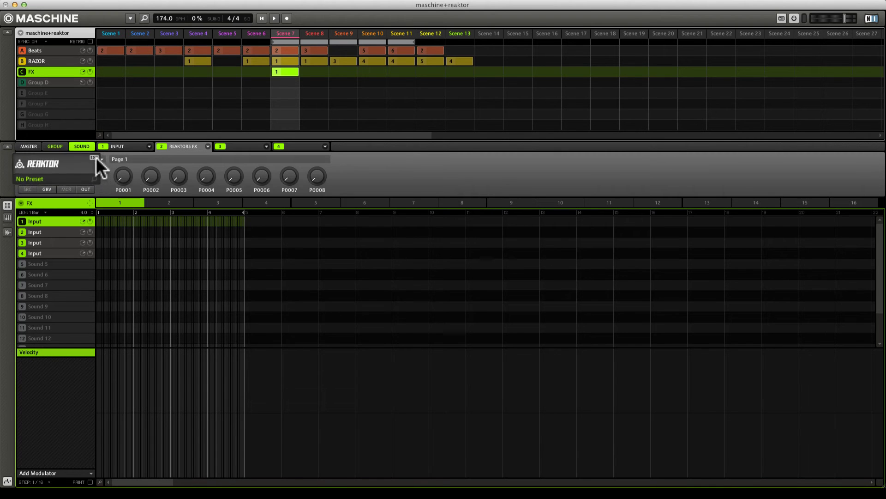
left_click(92, 159)
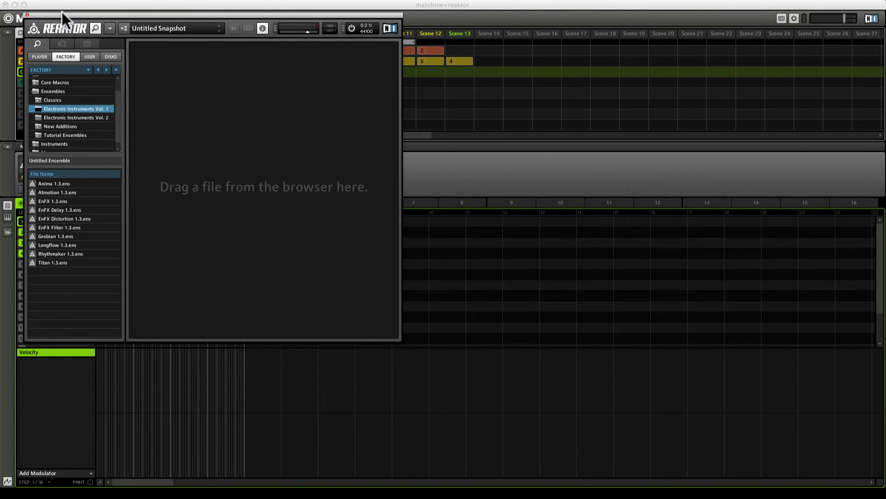
left_click_drag(60, 14, 133, 43)
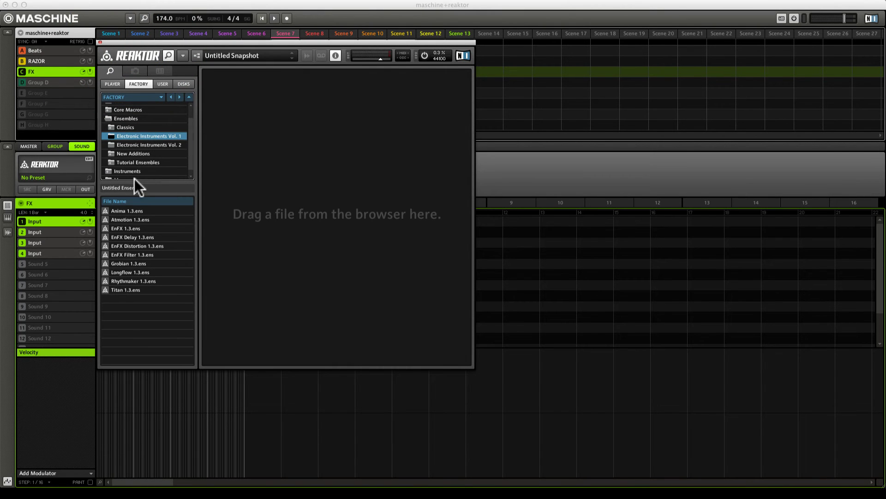
- Load the Anima ensemble into Reaktor and rename sound 1 'Anima'
double_click(120, 210)
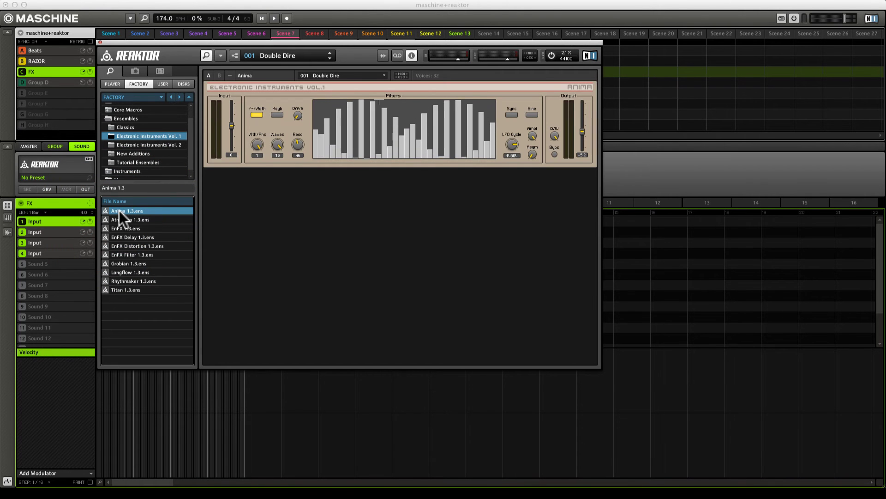
left_click(206, 56)
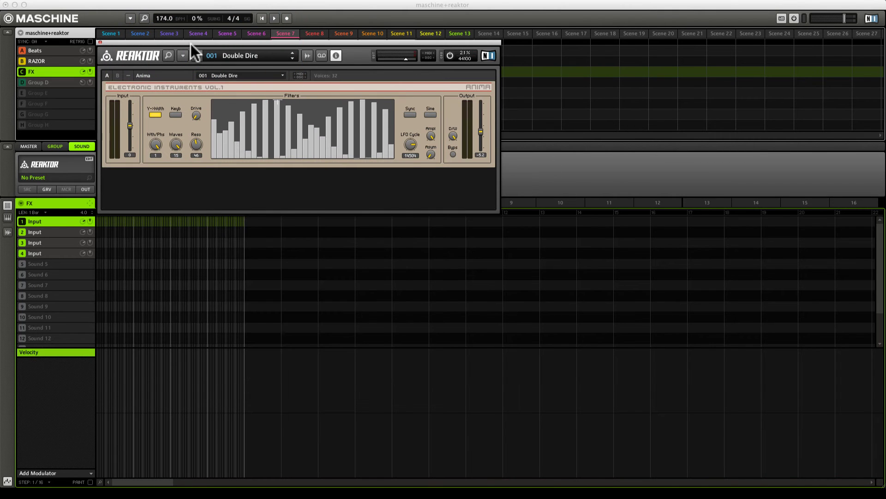
left_click_drag(190, 44, 192, 44)
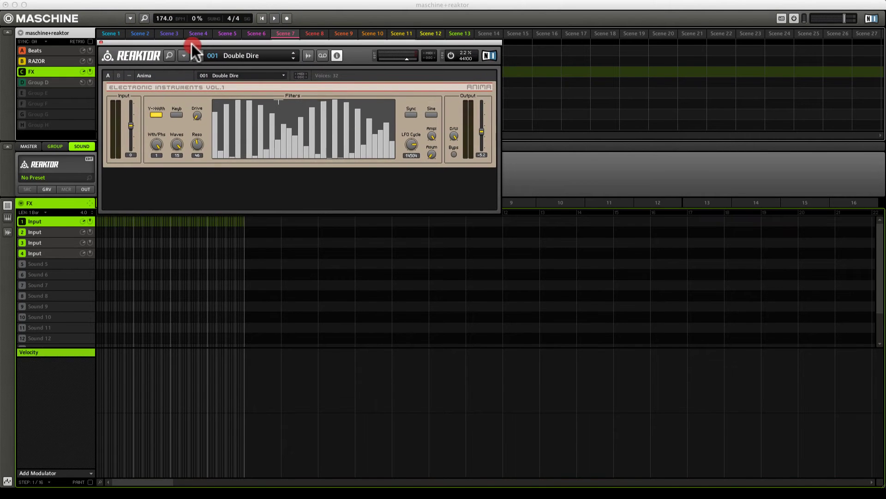
double_click(40, 222)
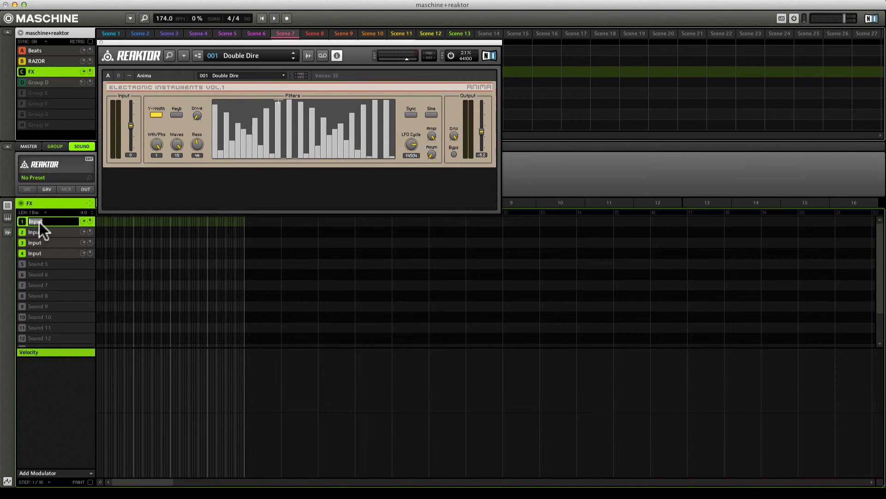
type("Anima")
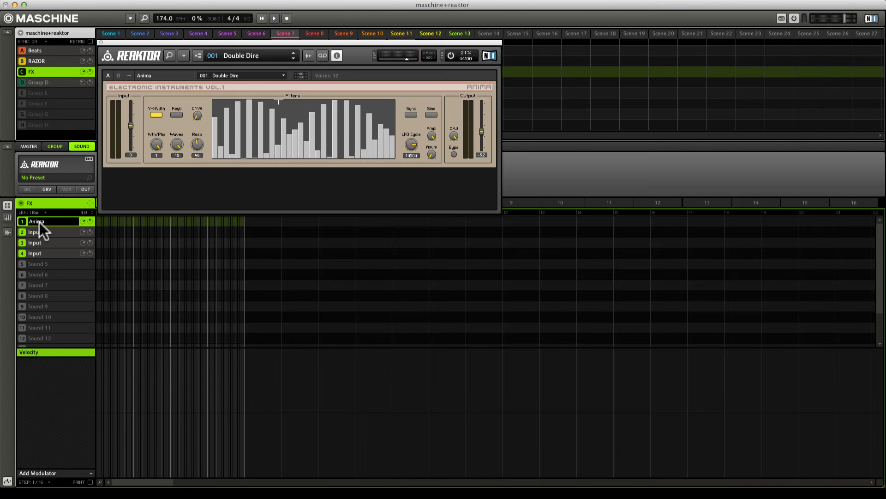
left_click(42, 232)
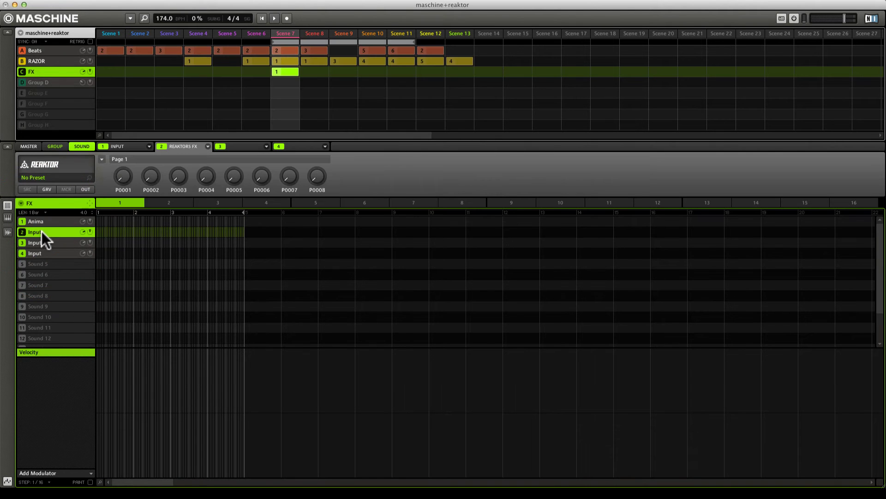
- Load the EnFX Distortion ensemble in sound 2's Reaktor and move the window aside
left_click(87, 159)
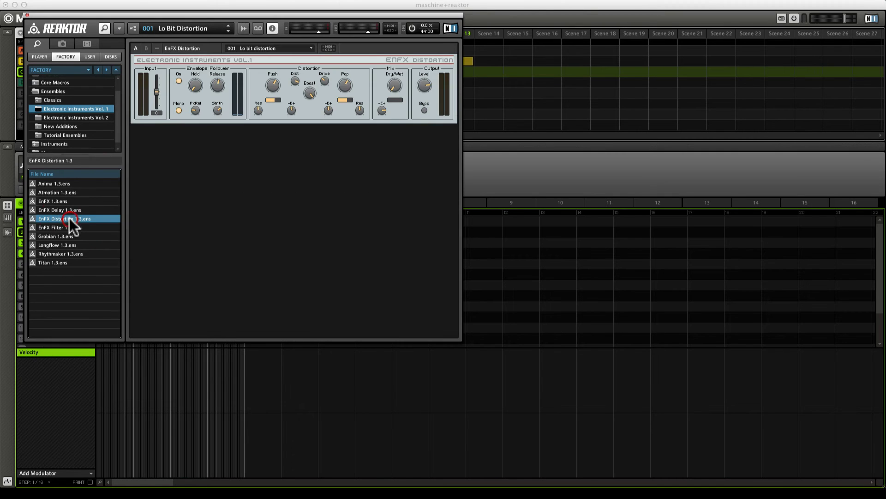
left_click(105, 30)
left_click(144, 131)
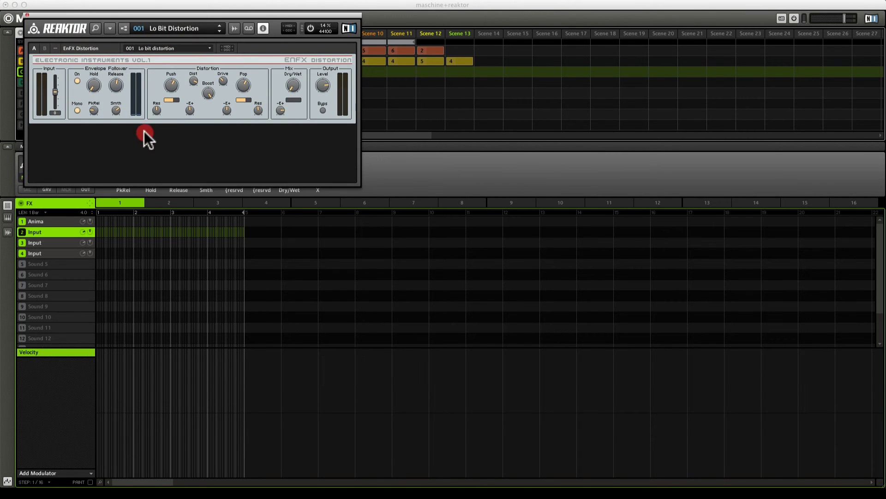
left_click_drag(101, 15, 175, 194)
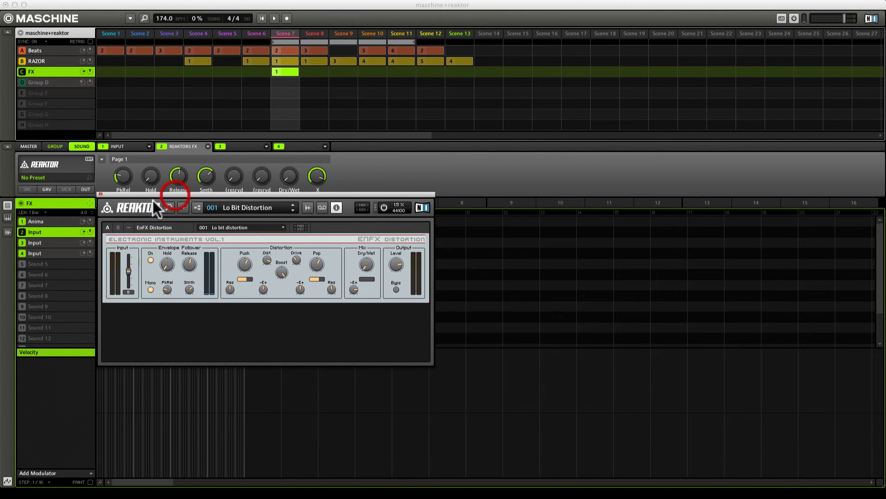
left_click(59, 220)
left_click(63, 229)
- Rename the second FX sound 'Dist'
double_click(33, 232)
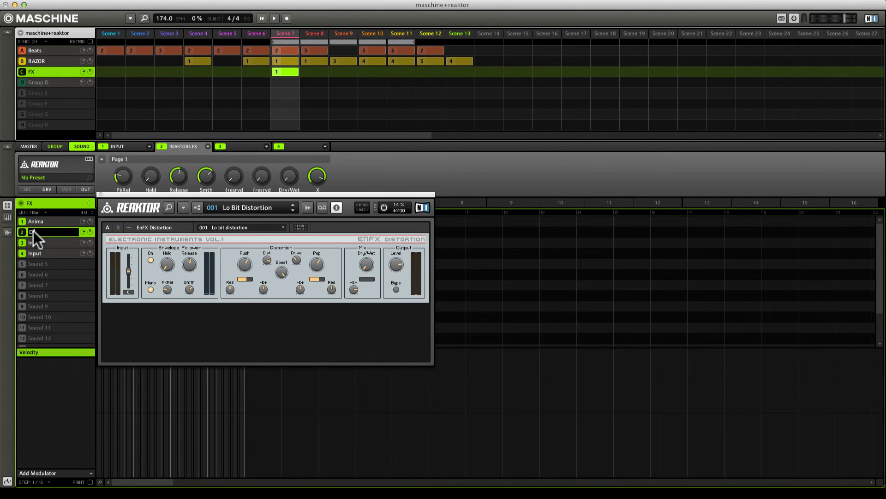
type("Dist")
left_click(40, 239)
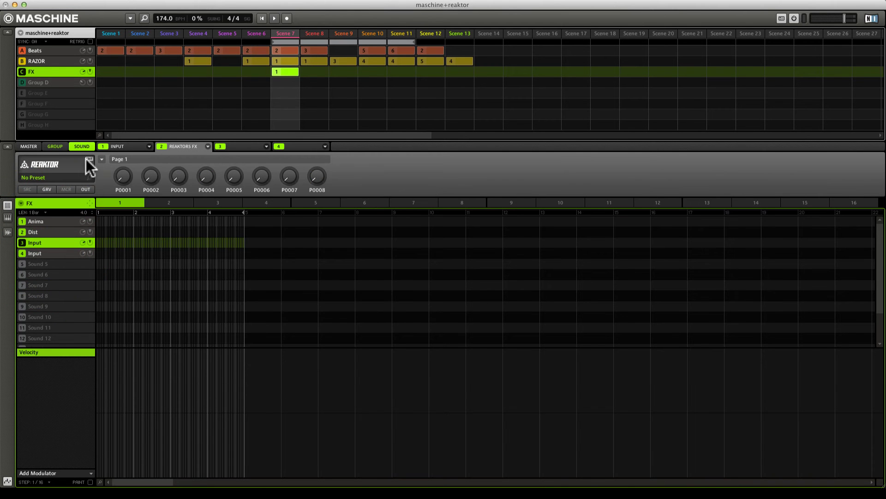
- Load Lurker.ens from Factory > New Additions > Effects into sound 3's Reaktor
left_click(86, 159)
scroll(90, 133, "down", 2)
double_click(89, 127)
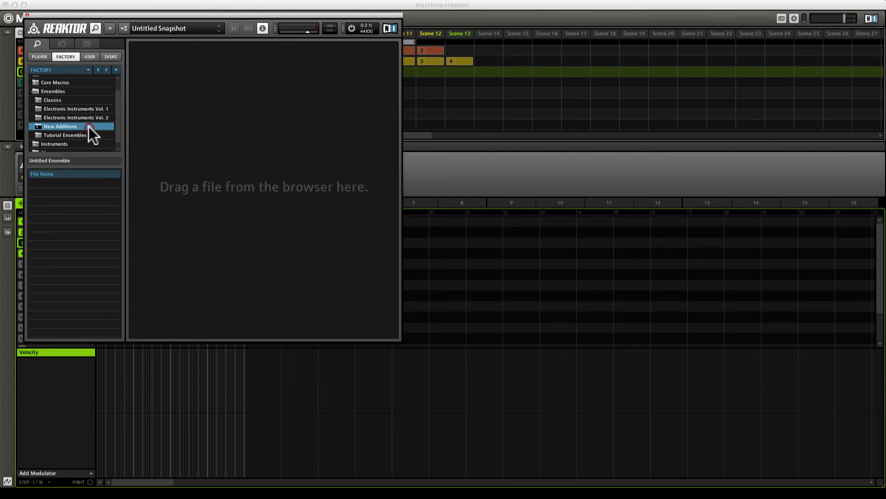
left_click(75, 133)
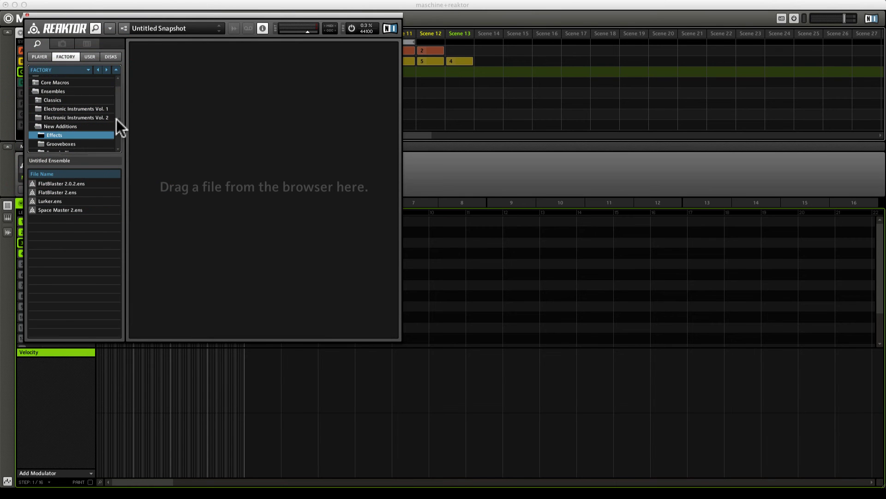
double_click(59, 200)
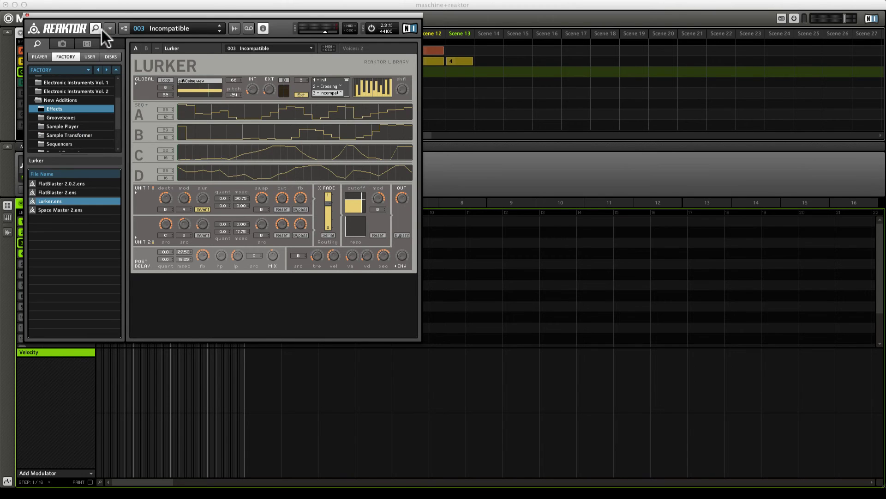
left_click(98, 28)
left_click_drag(96, 16, 170, 188)
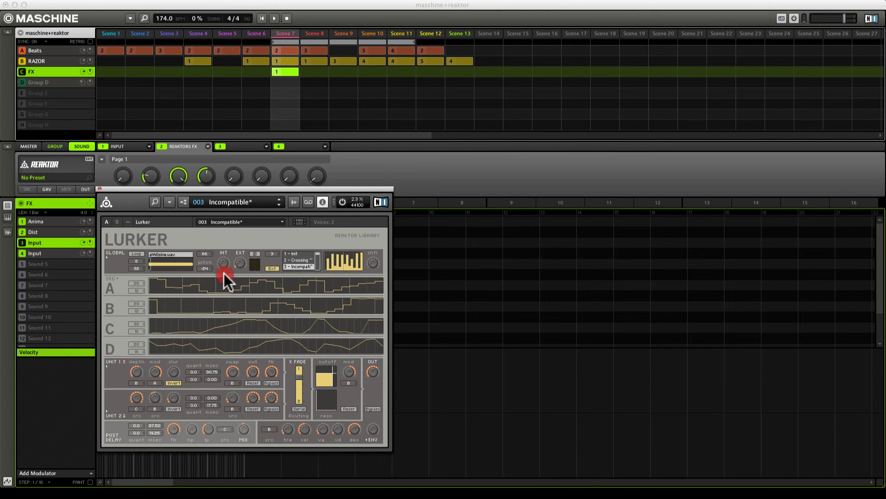
- Turn up Lurker's EXT external input knob
left_click(239, 264)
mouse_move(241, 263)
left_mouse_down()
mouse_move(242, 240)
mouse_move(245, 258)
left_mouse_up()
left_click_drag(255, 190, 281, 206)
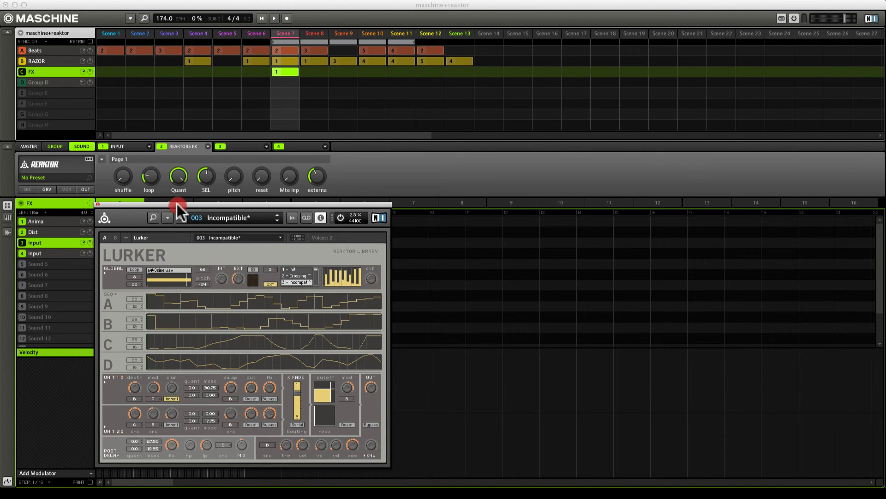
left_click_drag(181, 201, 184, 200)
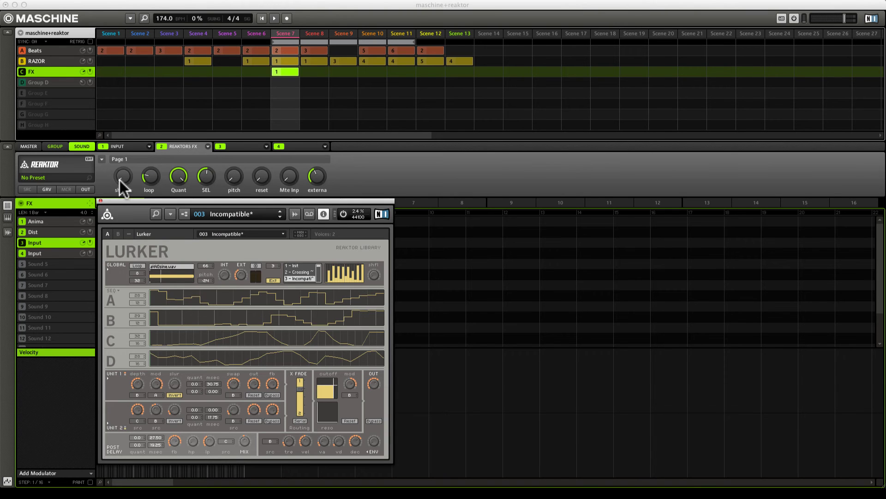
- Check Lurker's three macro knob pages, return to page one, and close the window
left_click(104, 158)
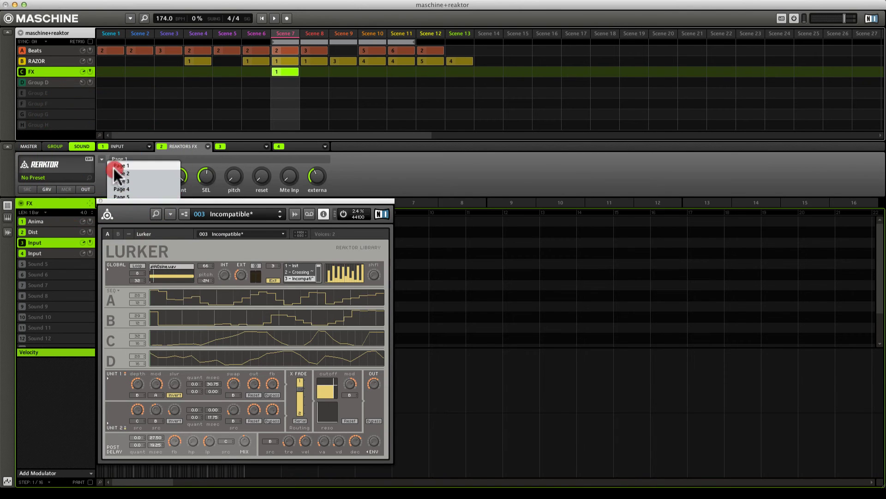
left_click(115, 174)
left_click(101, 159)
left_click(107, 171)
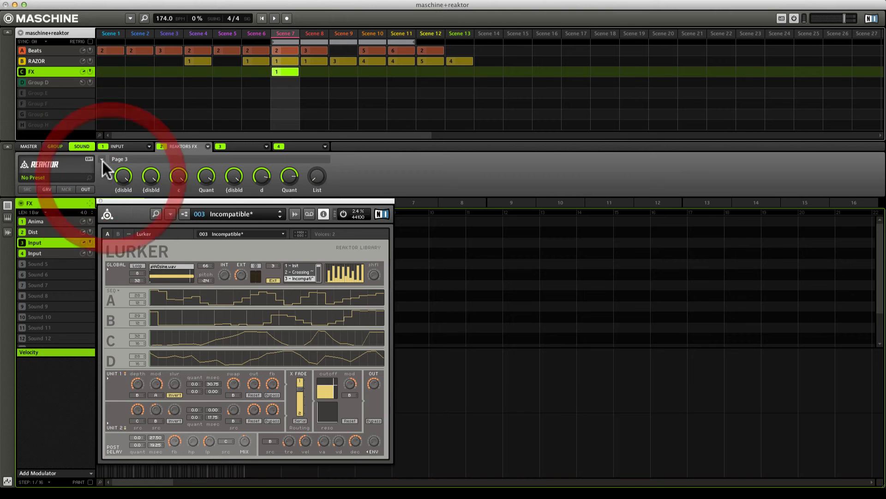
left_click(102, 160)
left_click(112, 165)
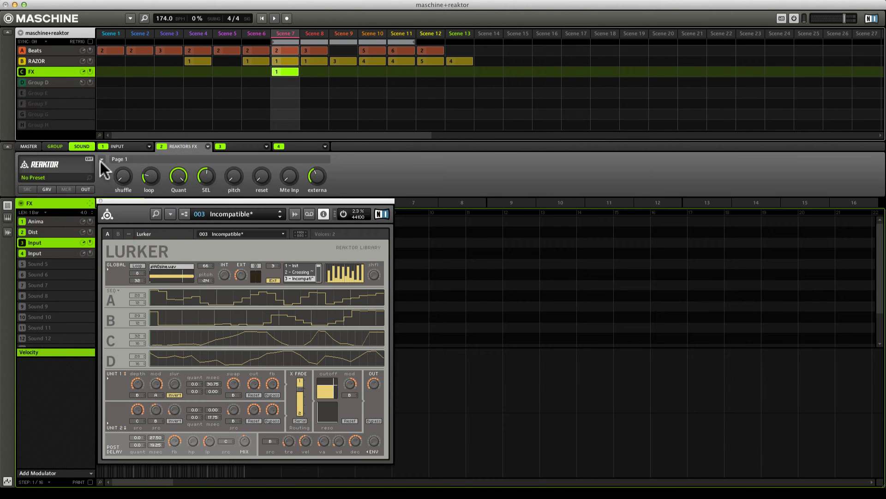
left_click(100, 201)
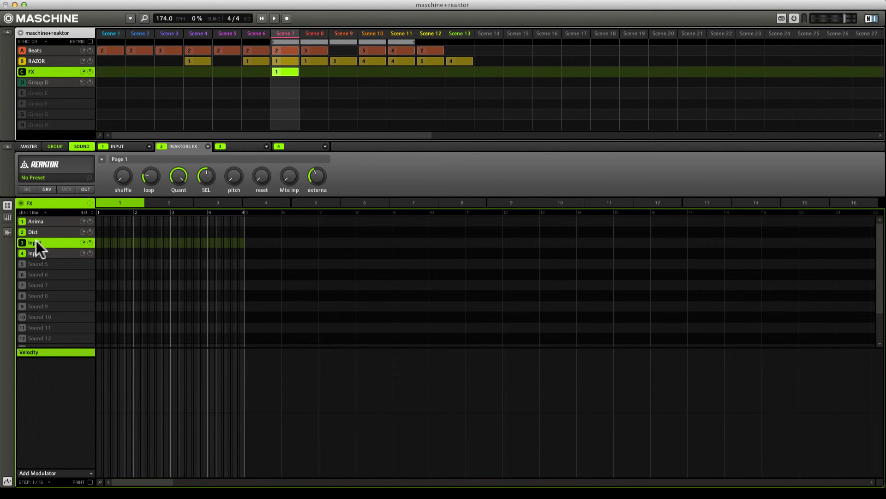
- Rename sound 3 'Lurker', check Anima and Dist, then reopen Lurker's Reaktor window
double_click(36, 242)
left_click(38, 240)
left_click(47, 222)
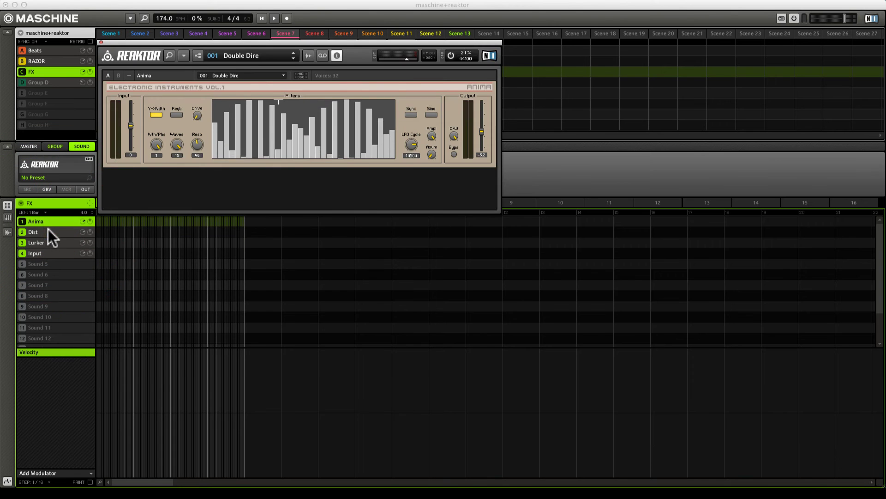
left_click(48, 230)
left_click(46, 240)
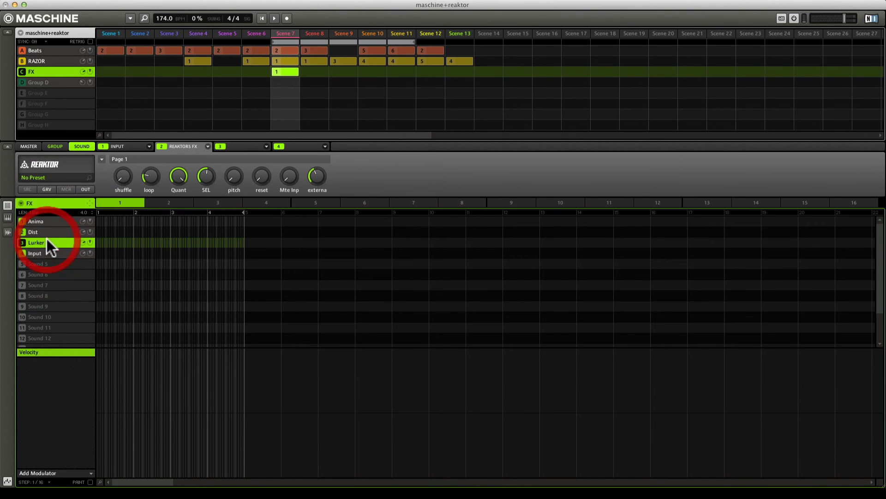
left_click(90, 159)
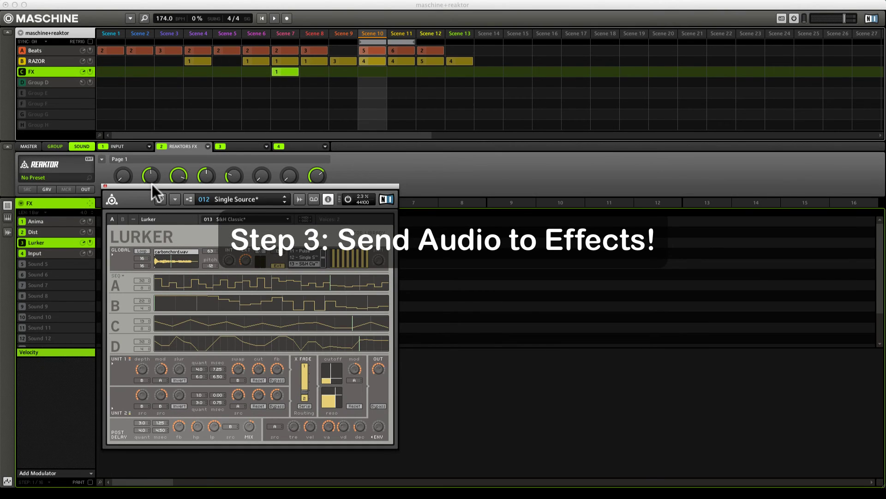
- Show the Beats group's OUT routing and the Aux 1 destination list
left_click(59, 48)
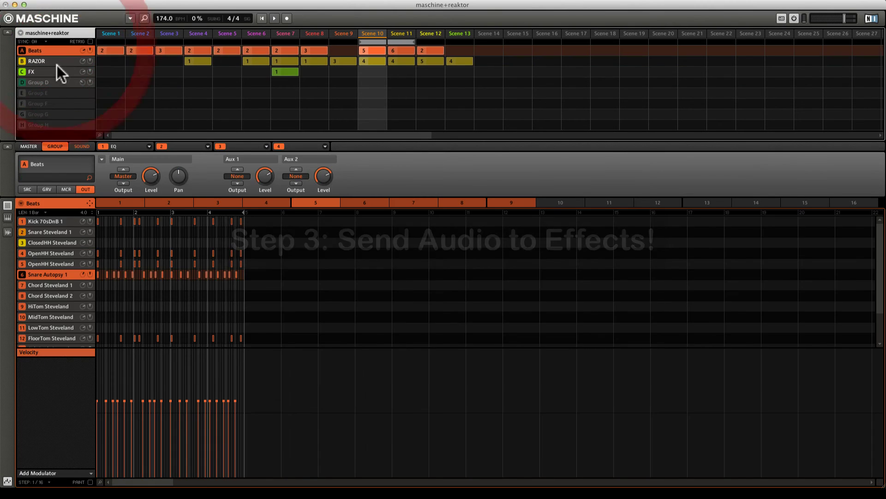
left_click(52, 145)
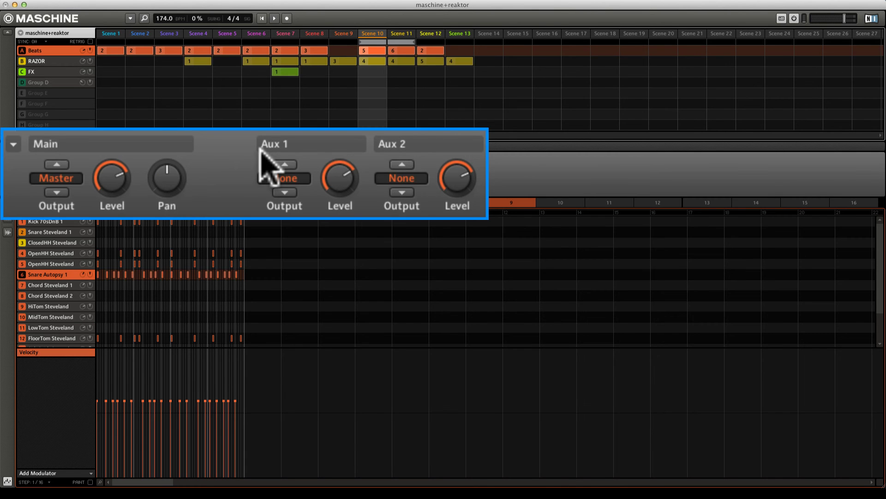
mouse_move(332, 170)
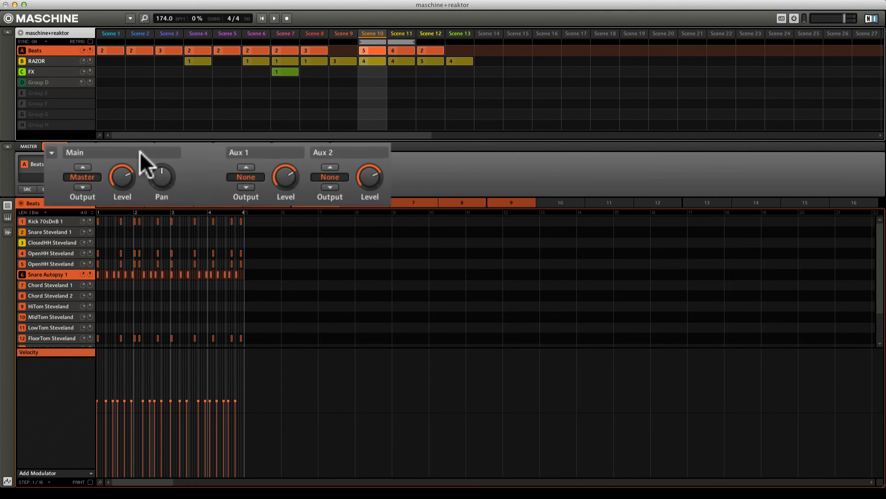
left_click(232, 176)
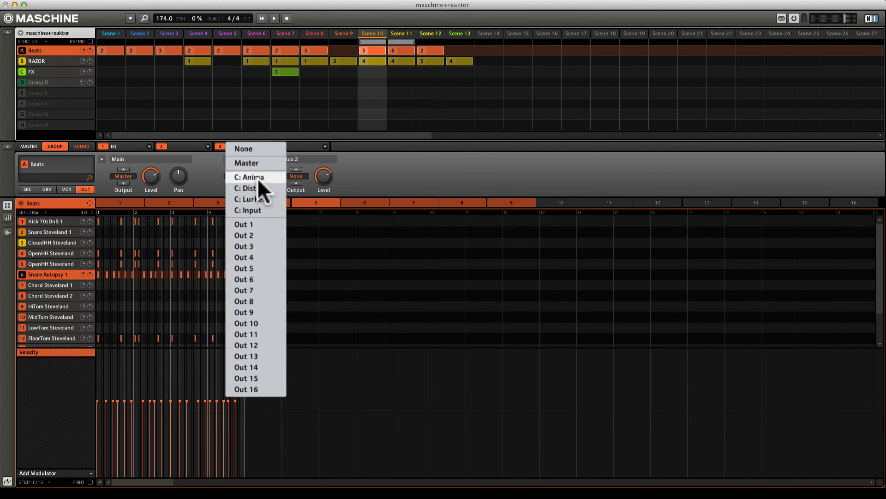
- Route Beats' Aux 1 to Anima, adjust its level, check Anima in FX, then reselect Beats
left_click(258, 179)
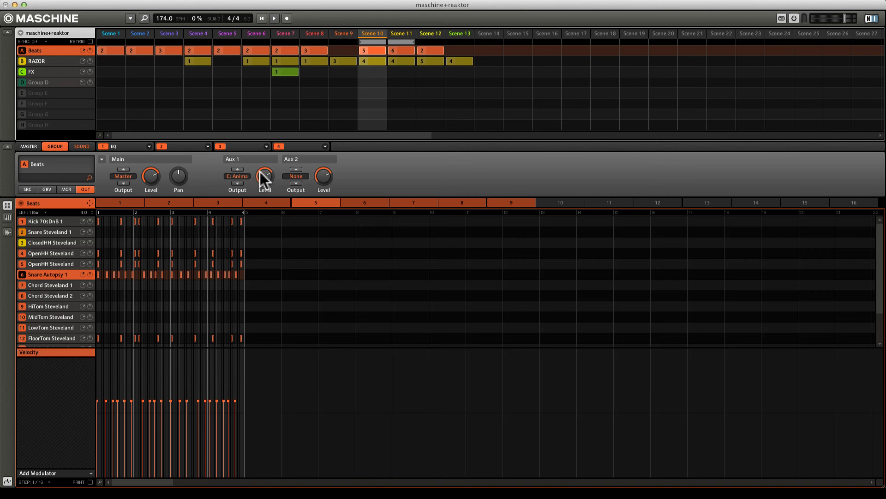
left_click_drag(263, 178, 263, 198)
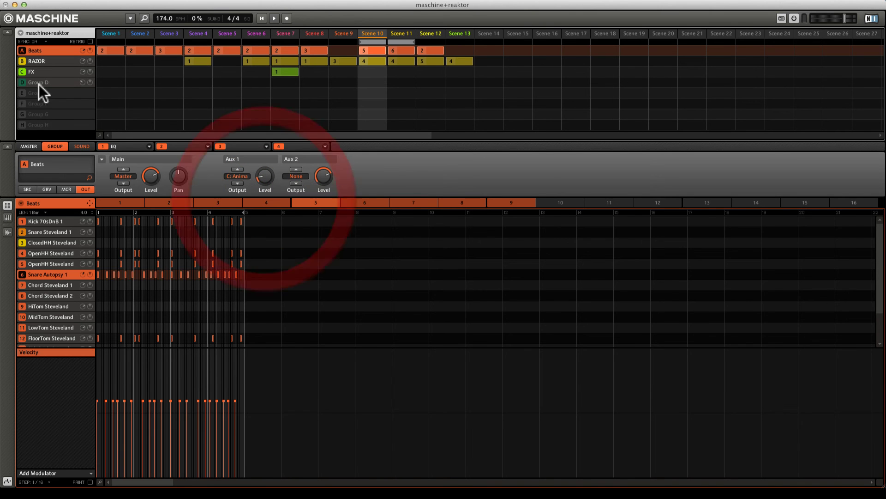
left_click(37, 72)
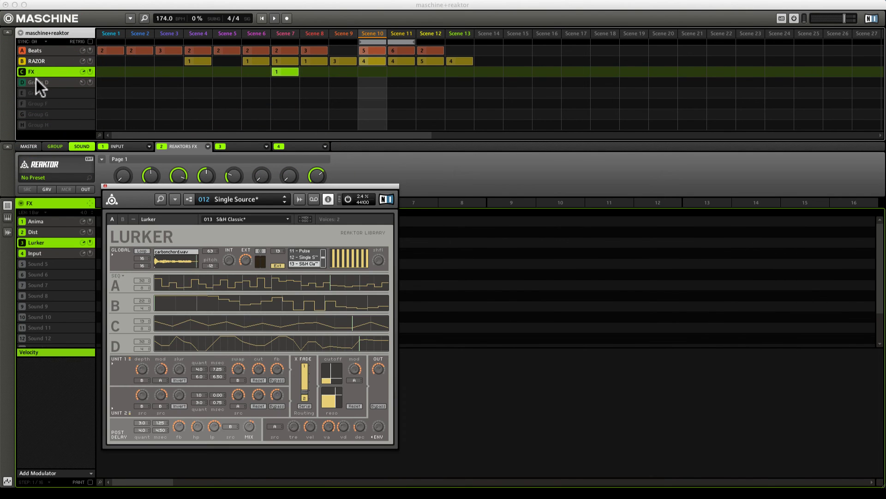
left_click(38, 221)
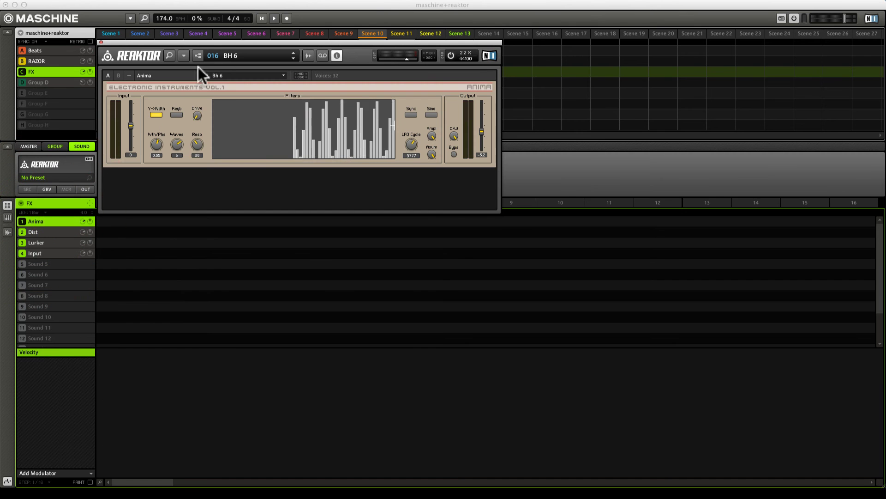
left_click(101, 41)
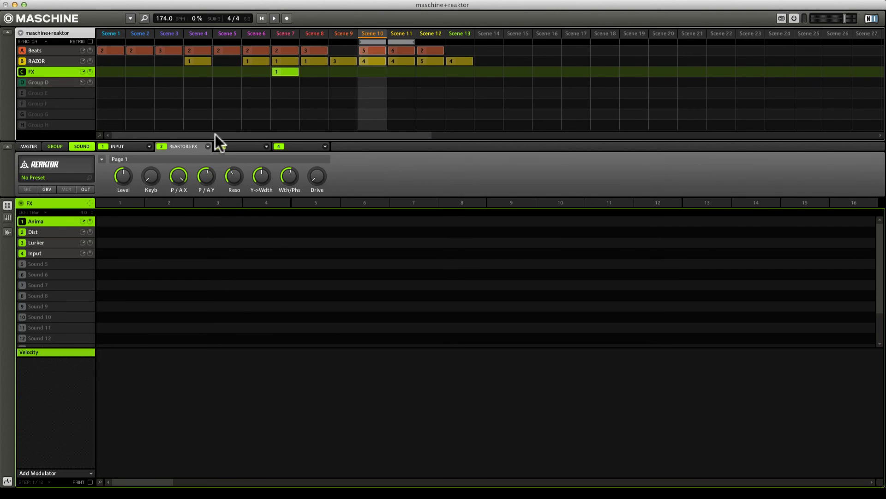
left_click(35, 51)
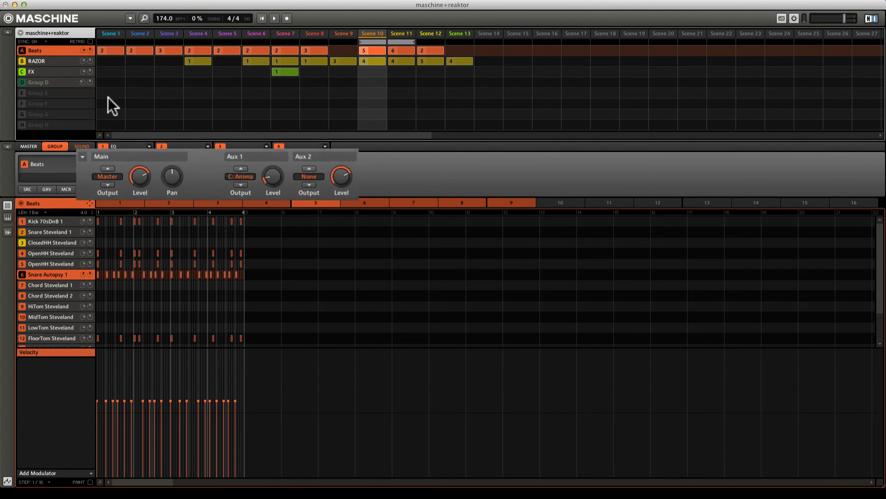
- Play the Beats pattern and raise its Aux 1 send to Anima from -inf to about 2 dB
left_click_drag(341, 198, 341, 217)
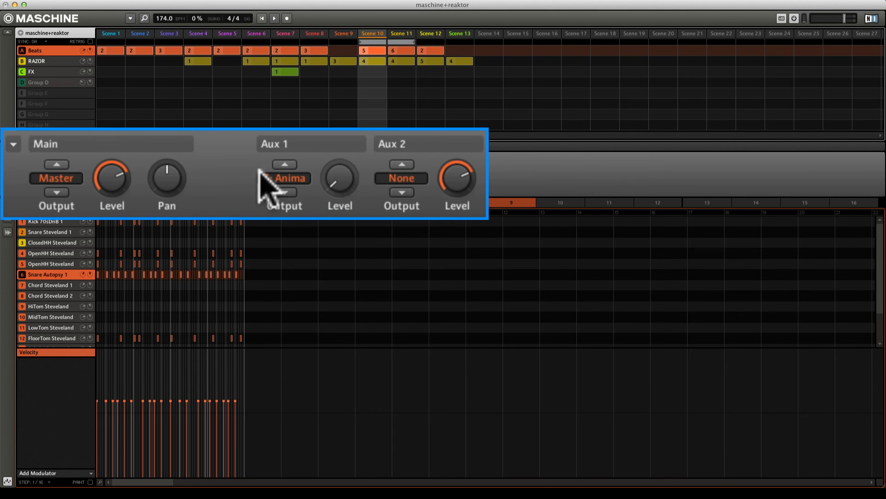
mouse_move(345, 191)
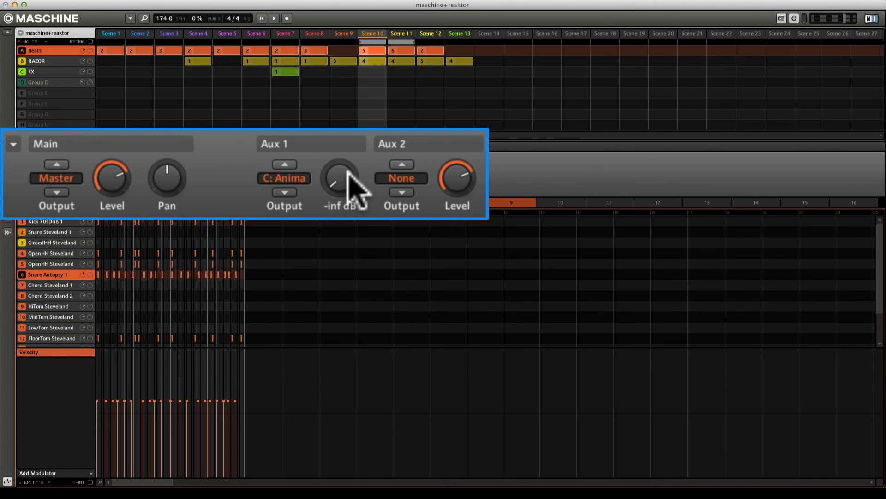
key("space")
left_click(346, 174)
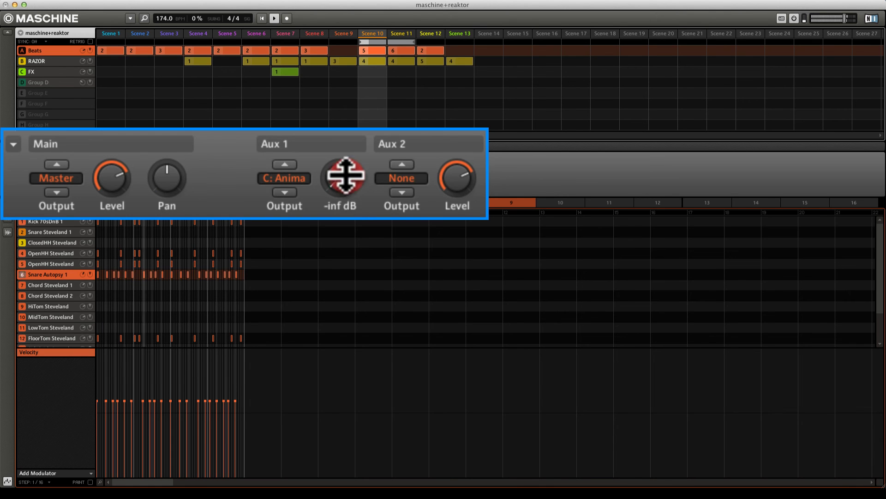
left_click_drag(346, 174, 342, 107)
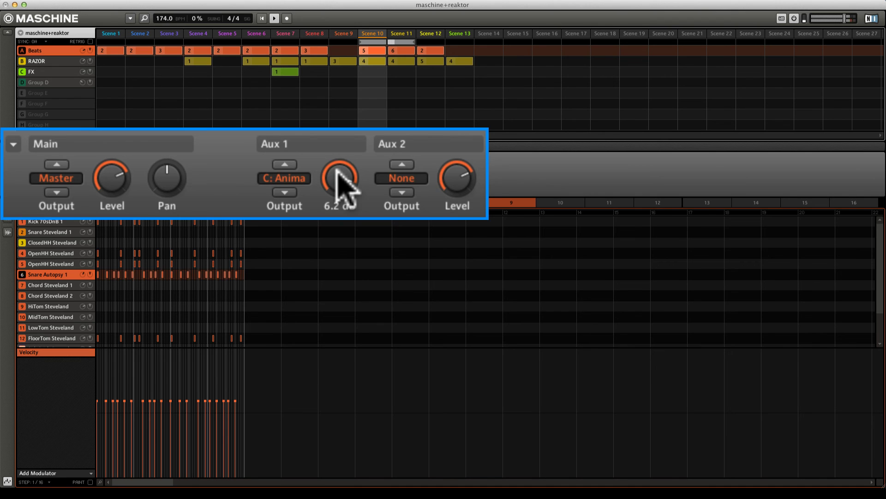
left_click_drag(337, 170, 340, 181)
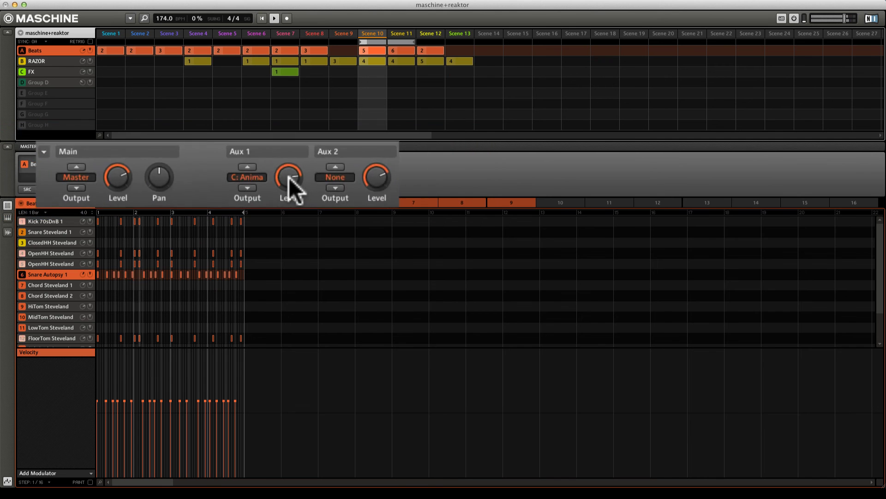
- Set the Beats Aux 2 output to C: Dist at a low level and play the pattern
left_click(292, 176)
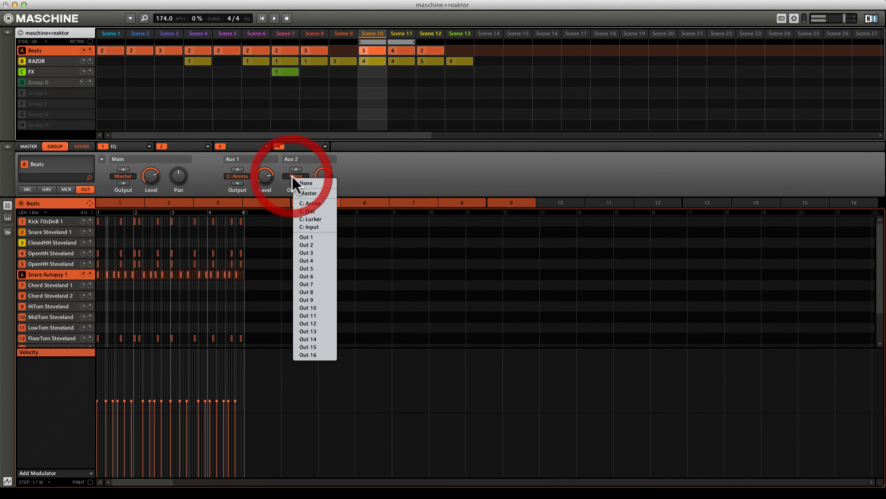
left_click(307, 211)
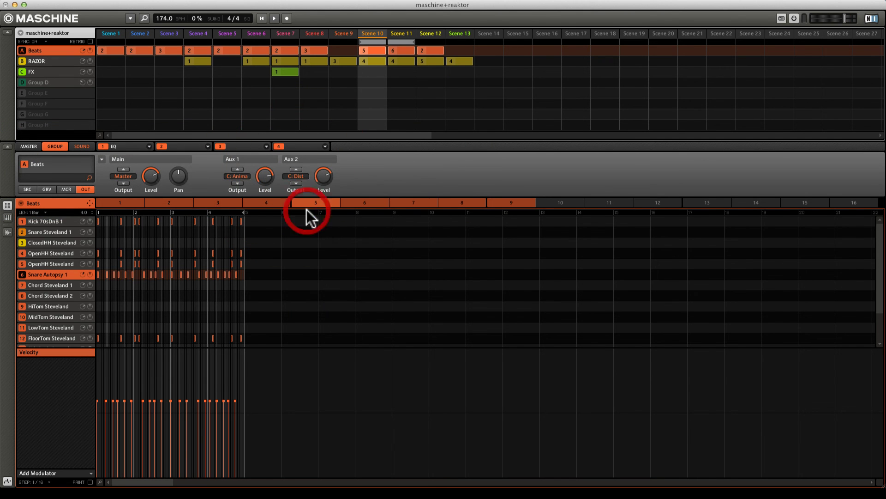
mouse_move(322, 173)
left_mouse_down()
mouse_move(320, 201)
mouse_move(325, 168)
left_mouse_up()
key("space")
mouse_move(324, 173)
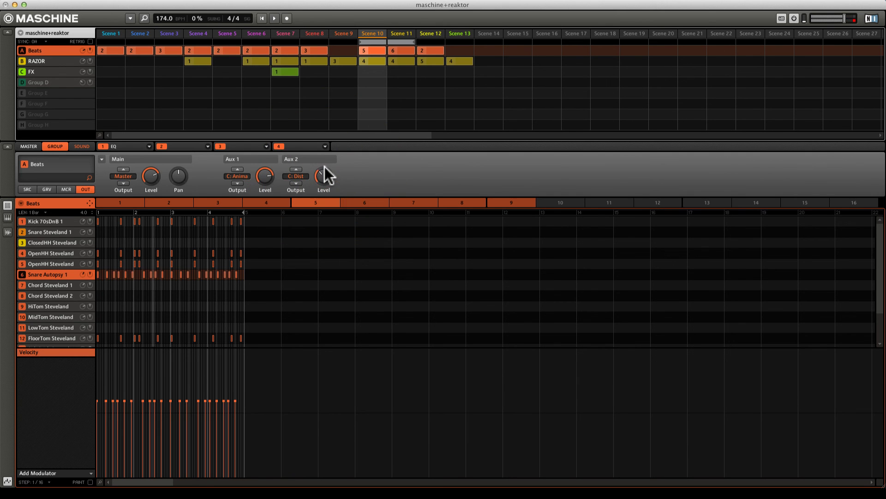
- Set Aux 2 output back to None and route Aux 1 to C: Lurker at about -32.9 dB
left_click(303, 175)
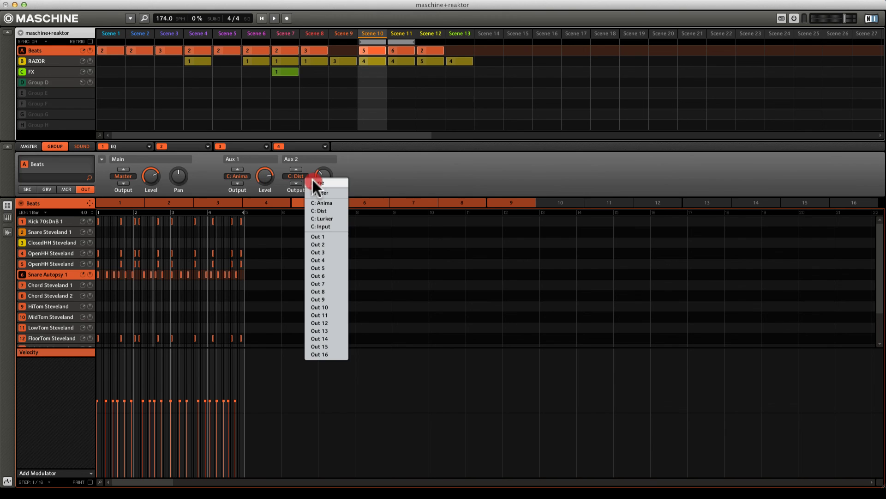
left_click(313, 181)
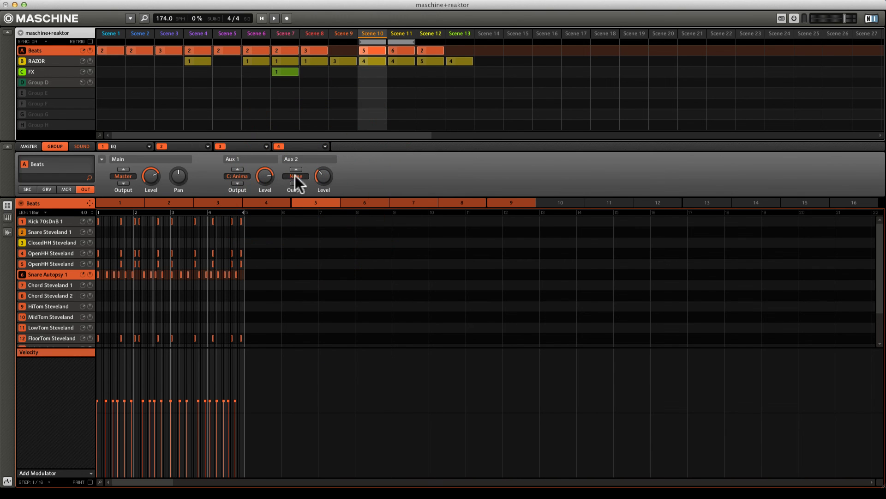
left_click(241, 175)
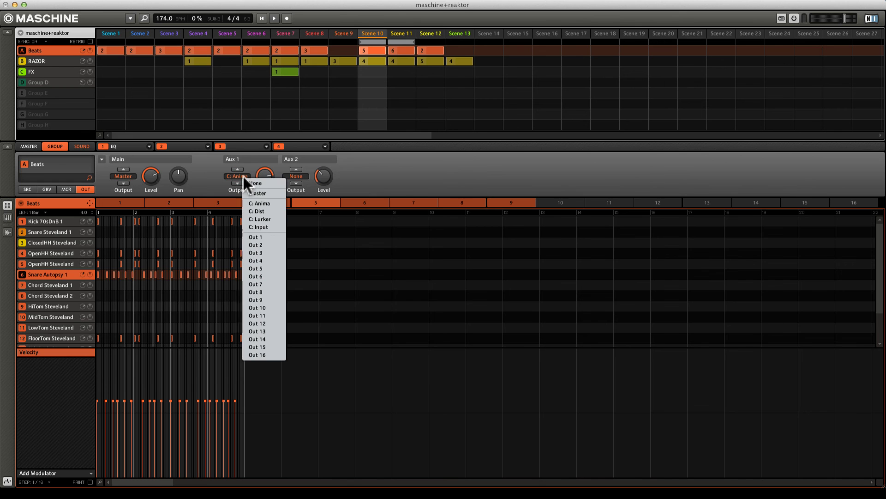
left_click(258, 219)
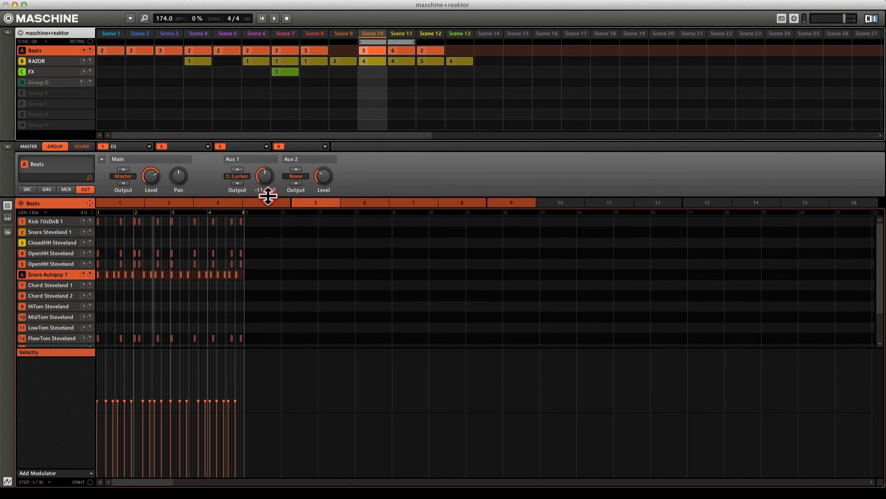
left_click_drag(268, 196, 267, 209)
left_click(267, 184)
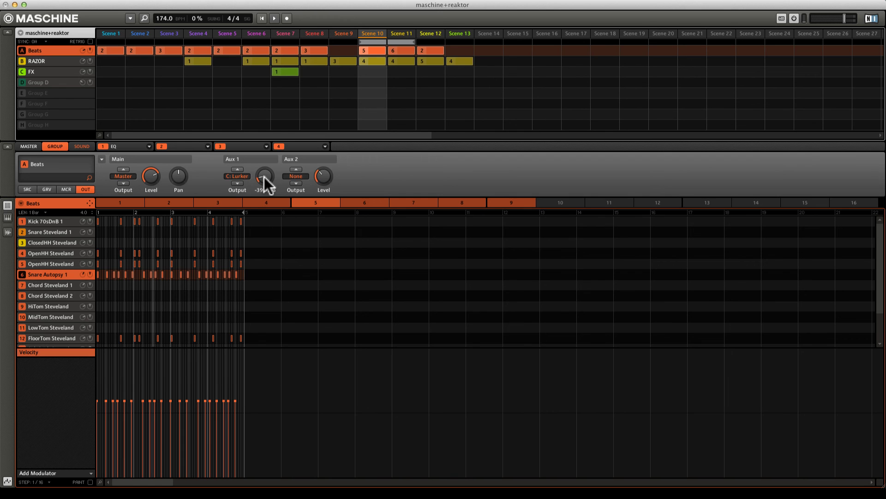
left_click_drag(267, 184, 267, 145)
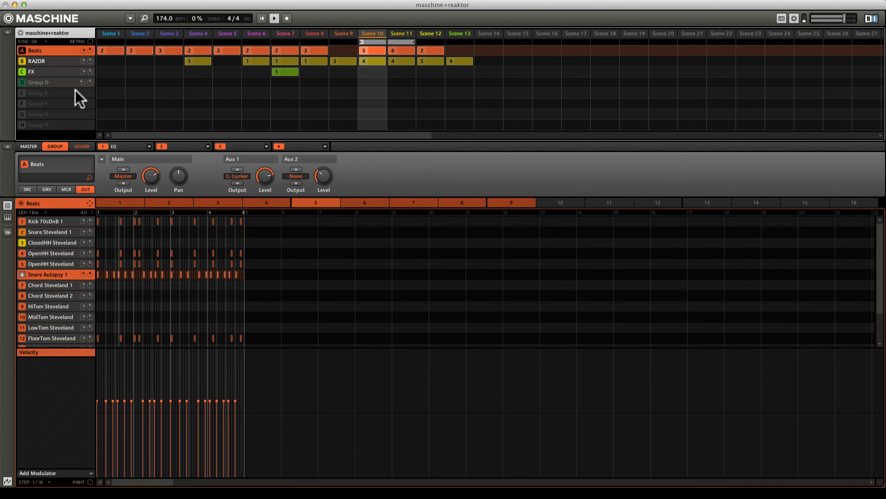
- Select group C FX and open sound 3 Lurker's Reaktor plugin window
left_click(64, 72)
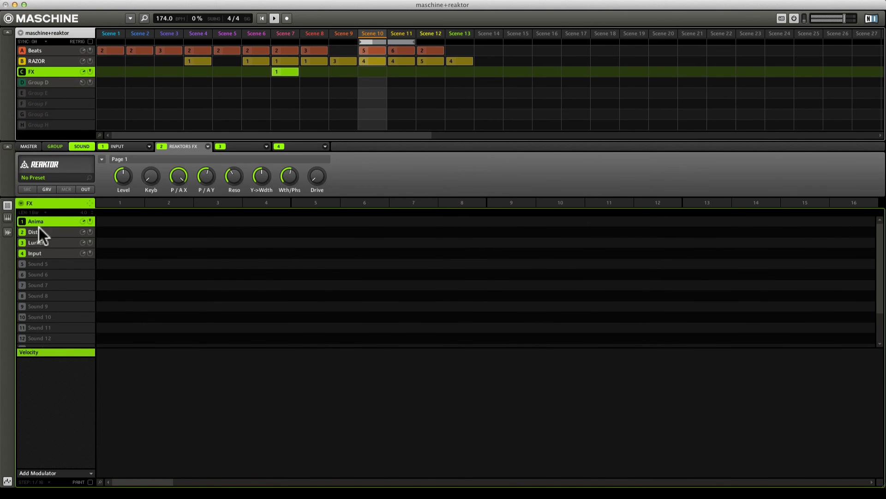
left_click(40, 241)
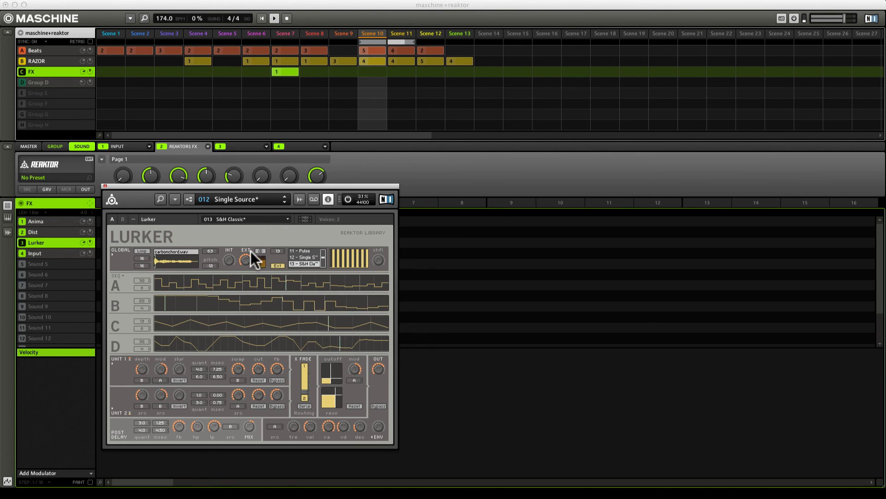
left_click(22, 72)
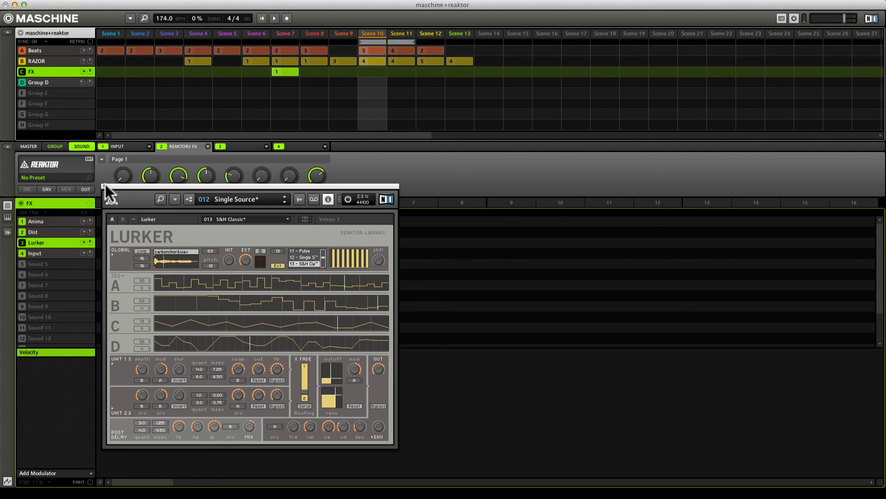
- Close the floating Reaktor Lurker window
left_click(104, 186)
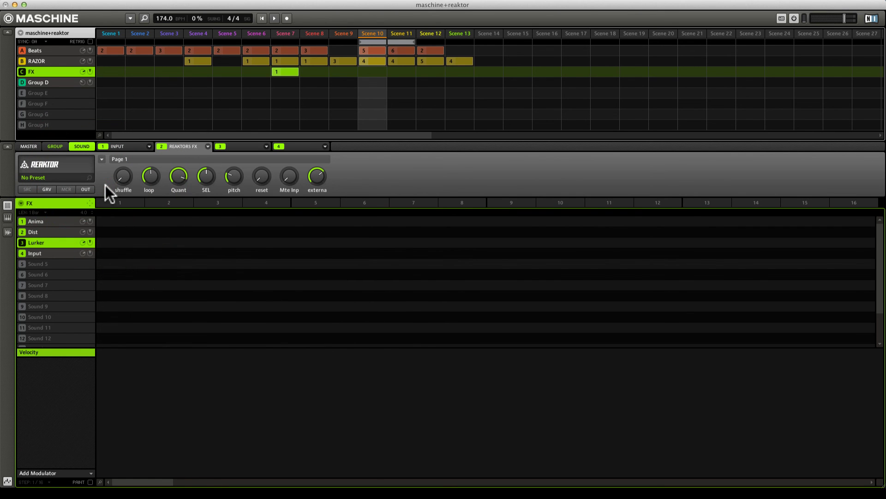